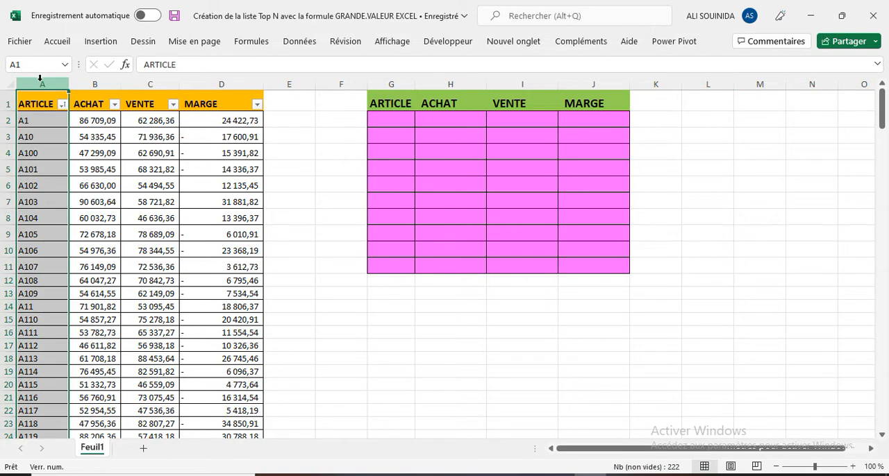
Sort the source table by the MARGE column from largest to smallest.
{"action": "left_click", "coordinate": [94, 84]}
{"action": "left_click", "coordinate": [150, 84]}
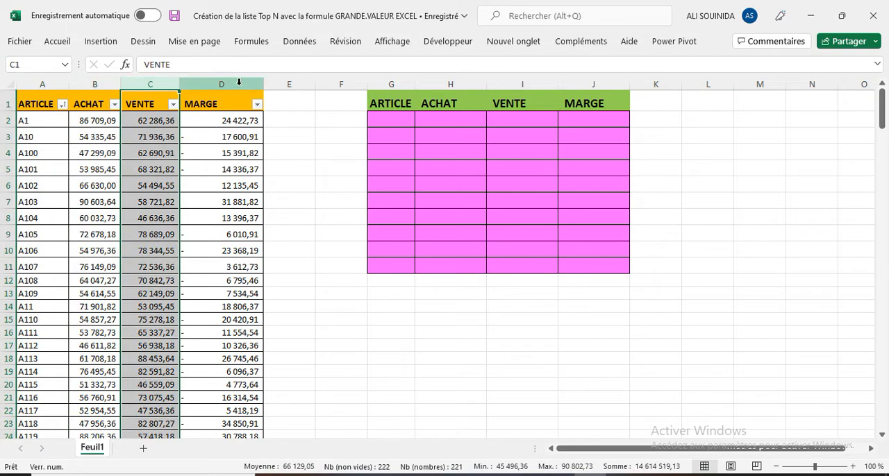
{"action": "left_click", "coordinate": [251, 84]}
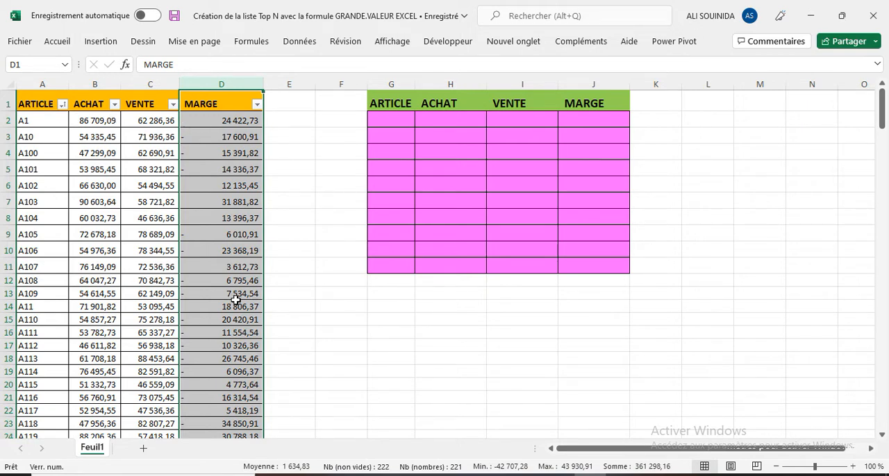
{"action": "left_click", "coordinate": [257, 105]}
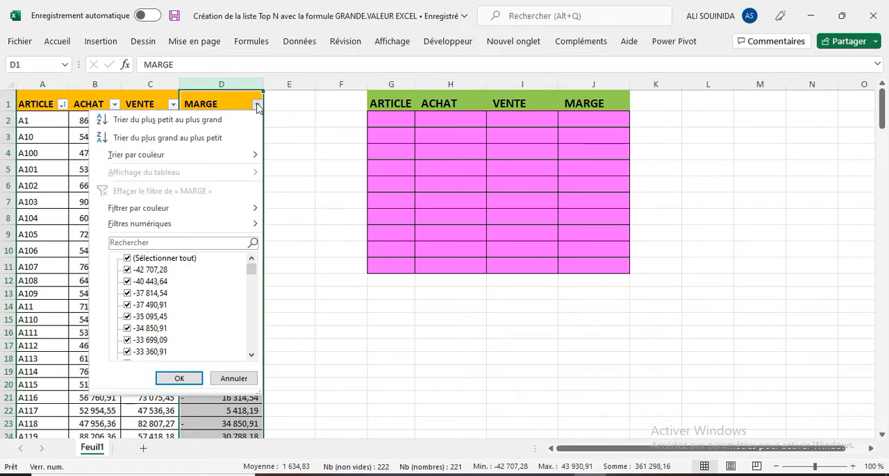
{"action": "left_click", "coordinate": [173, 138]}
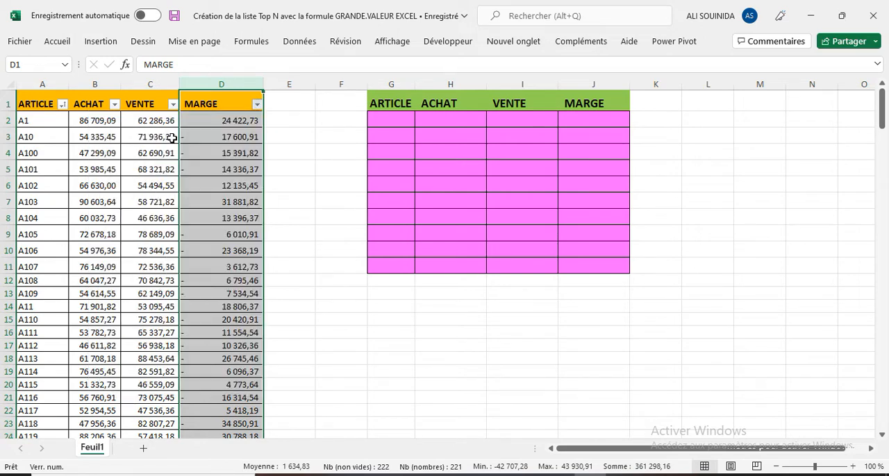
Select the ten highest margins in D2:D11 and look over the rows of the sorted table.
{"action": "left_click_drag", "start_coordinate": [243, 122], "coordinate": [238, 263]}
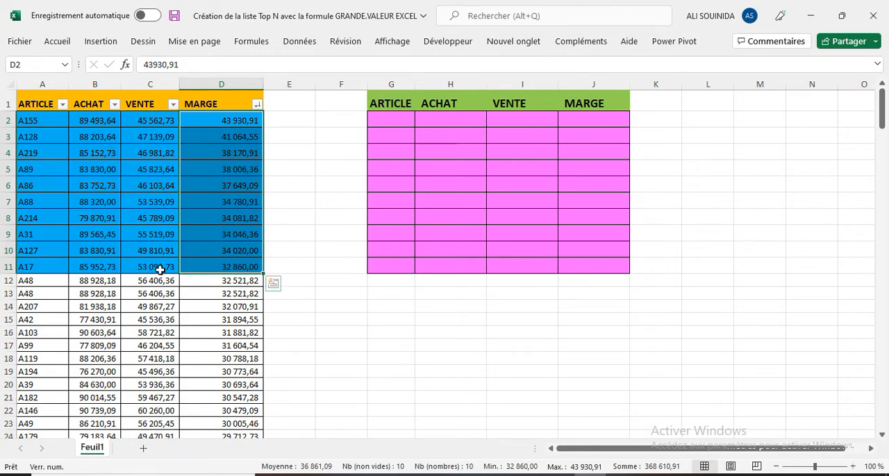
{"action": "scroll", "coordinate": [160, 271], "scroll_direction": "down", "scroll_amount": 12}
{"action": "scroll", "coordinate": [160, 271], "scroll_direction": "down", "scroll_amount": 20}
{"action": "scroll", "coordinate": [153, 270], "scroll_direction": "up", "scroll_amount": 20}
Enter a GRANDE.VALEUR formula in J2 with column D:D as Matrice and 1 as K.
{"action": "left_click", "coordinate": [588, 117]}
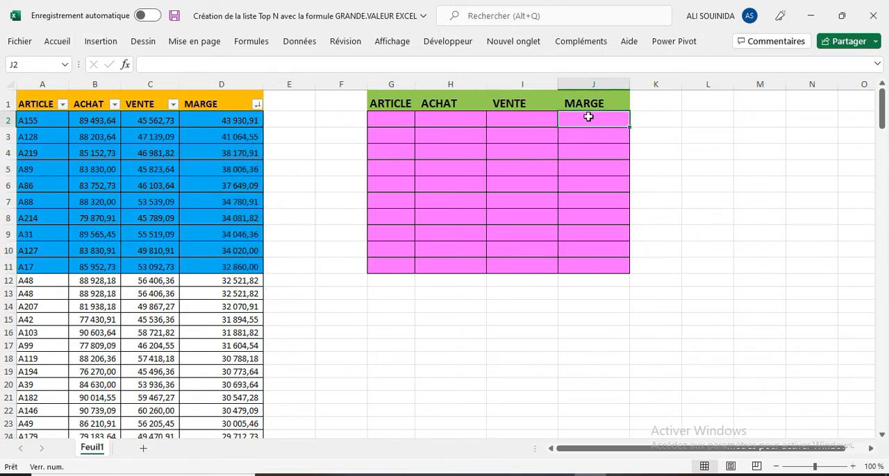
{"action": "type", "text": "="}
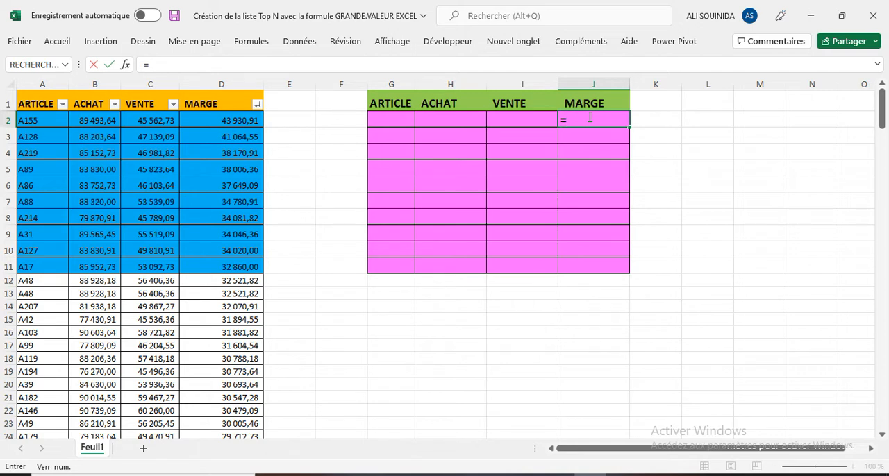
{"action": "type", "text": "rgan"}
{"action": "key", "text": "BackSpace"}
{"action": "key", "text": "BackSpace"}
{"action": "key", "text": "BackSpace"}
{"action": "key", "text": "BackSpace"}
{"action": "type", "text": "gr"}
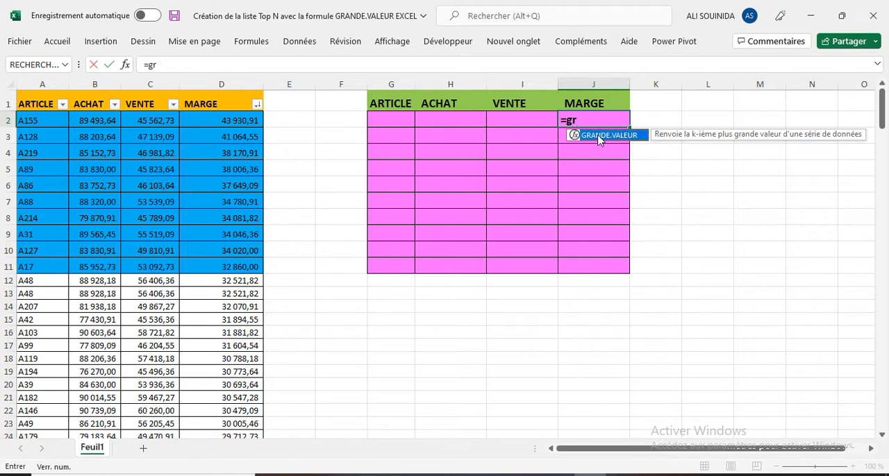
{"action": "double_click", "coordinate": [603, 135]}
{"action": "left_click", "coordinate": [126, 65]}
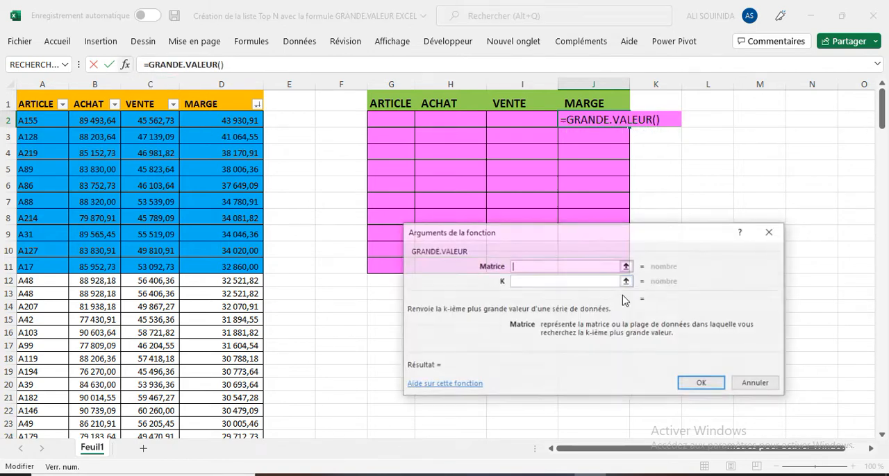
{"action": "left_click", "coordinate": [225, 78]}
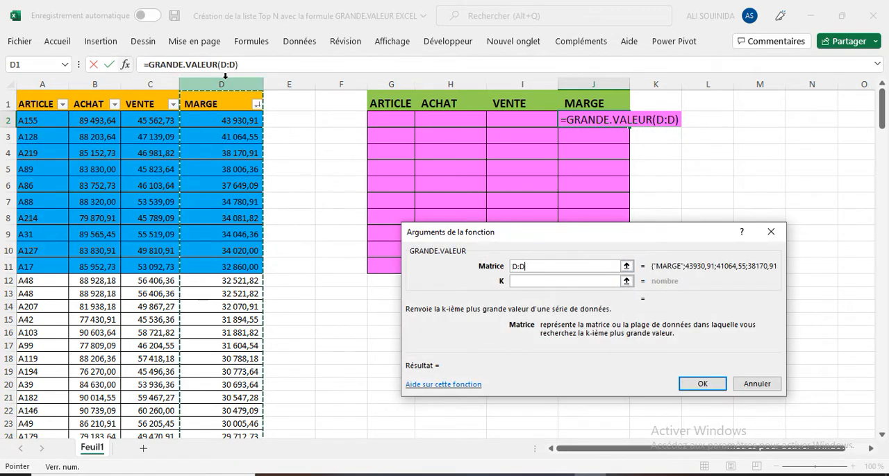
{"action": "left_click", "coordinate": [543, 282]}
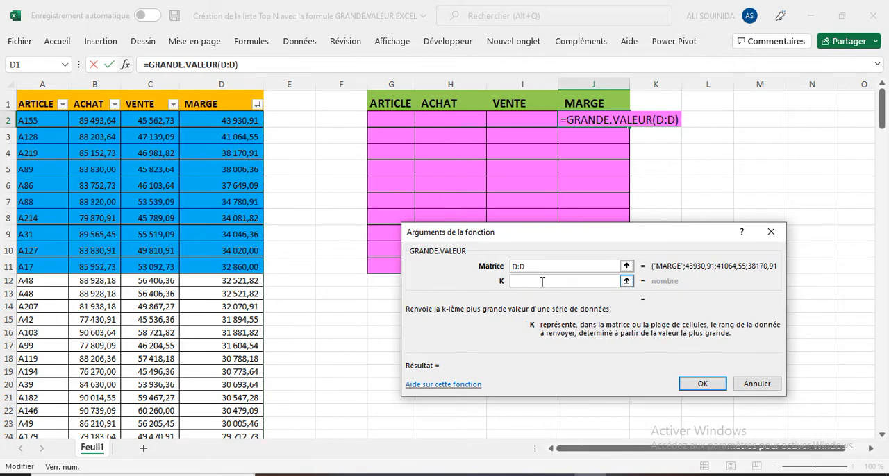
{"action": "type", "text": "1"}
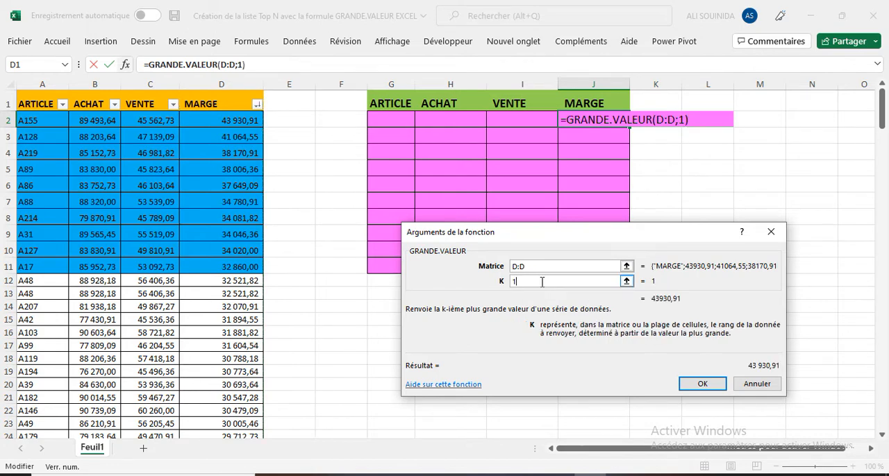
{"action": "key", "text": "Return"}
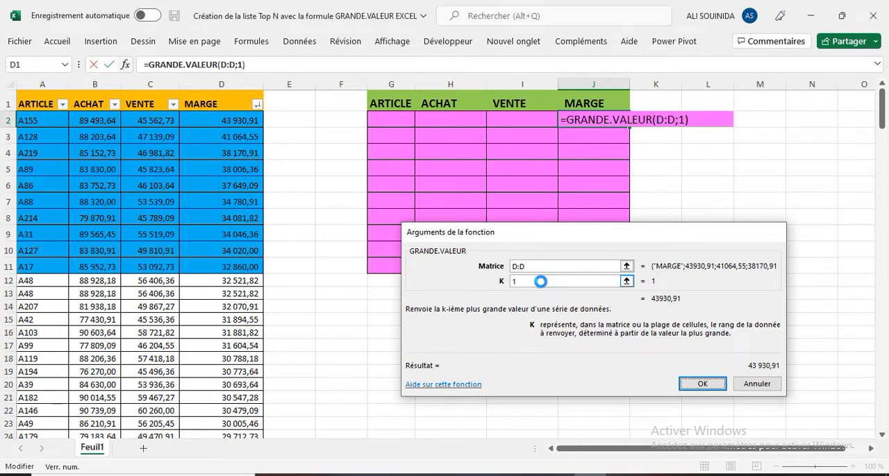
{"action": "left_click", "coordinate": [238, 122]}
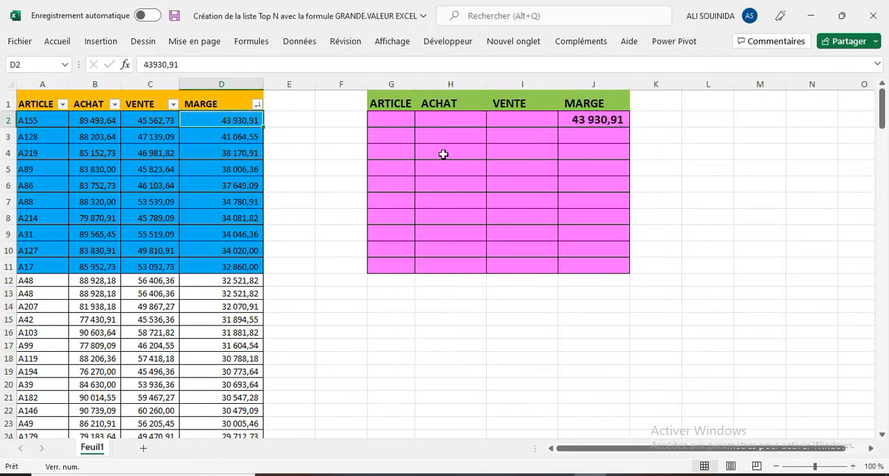
Change the K argument of the GRANDE.VALEUR formula in J2 to 2.
{"action": "left_click", "coordinate": [587, 119]}
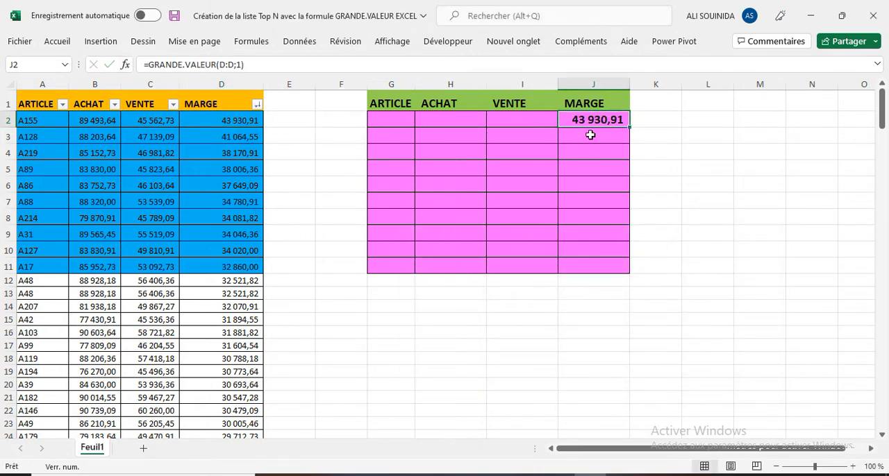
{"action": "left_click", "coordinate": [239, 65]}
{"action": "key", "text": "BackSpace"}
{"action": "type", "text": "2"}
{"action": "key", "text": "Return"}
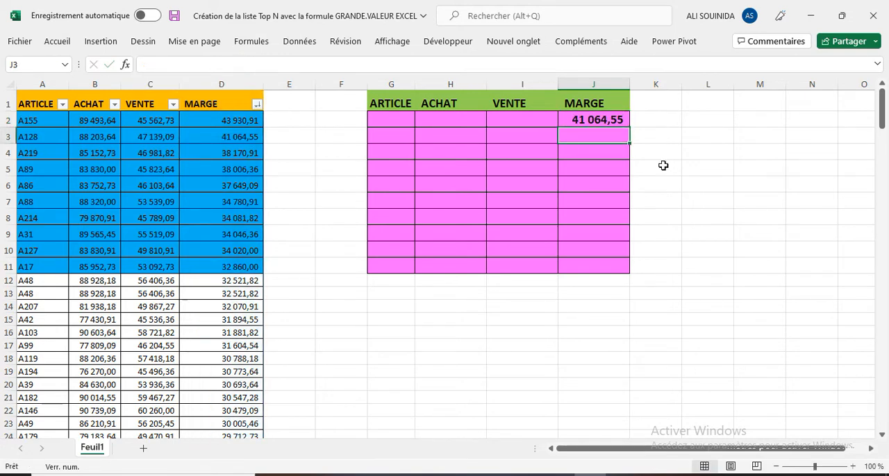
{"action": "left_click", "coordinate": [602, 129]}
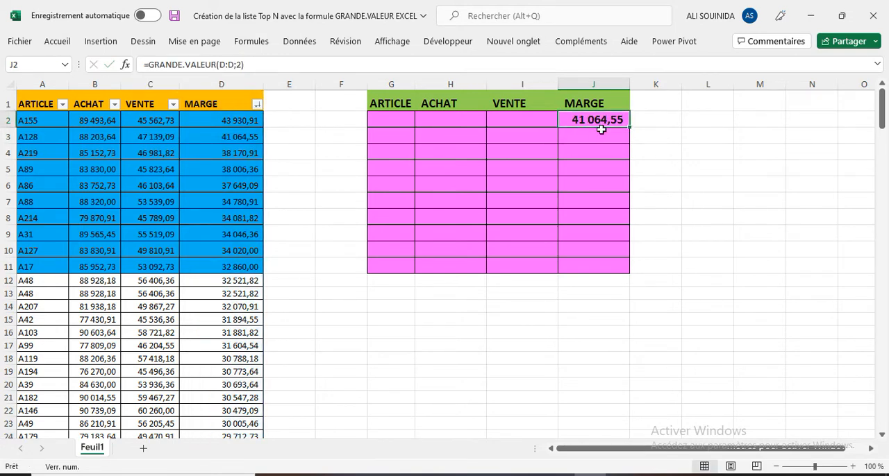
{"action": "left_click", "coordinate": [238, 65]}
{"action": "key", "text": "BackSpace"}
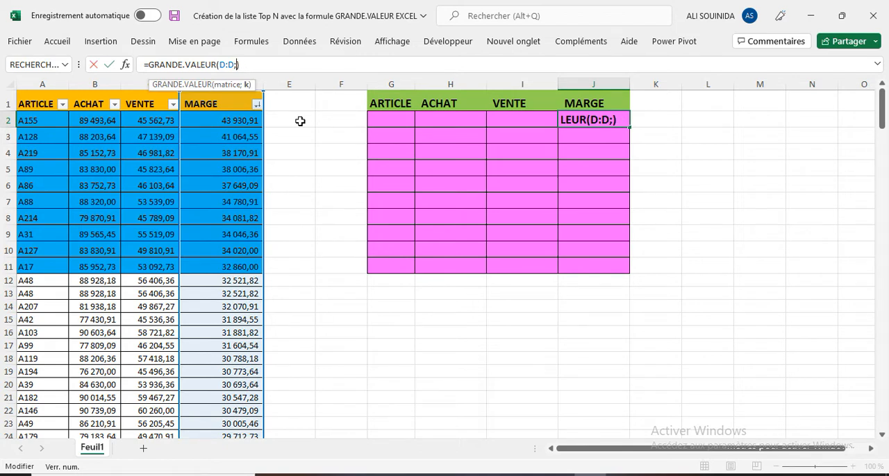
{"action": "type", "text": "1234567"}
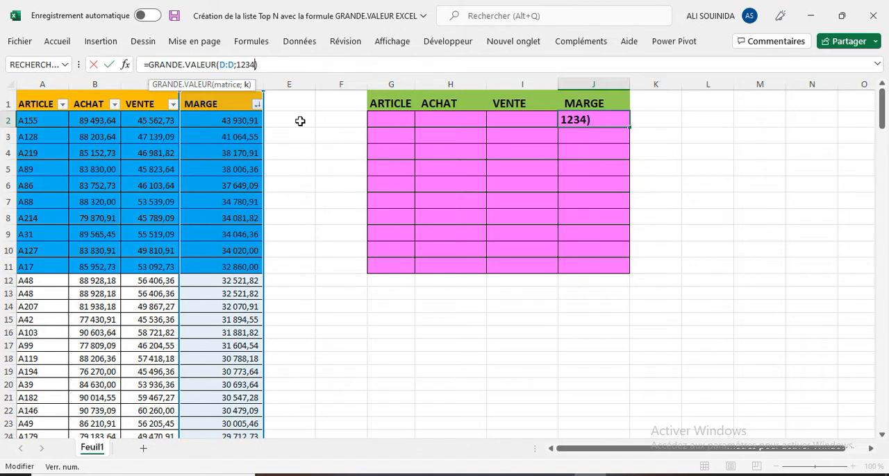
{"action": "type", "text": "8910"}
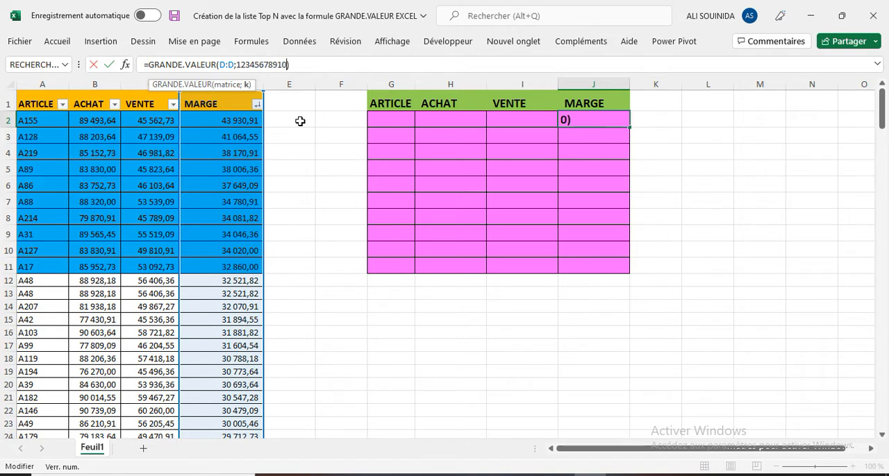
Separate the ranks in the J2 formula with semicolons so they read 1;2;3;4;5;6;7;8;9;10.
{"action": "left_click", "coordinate": [242, 68]}
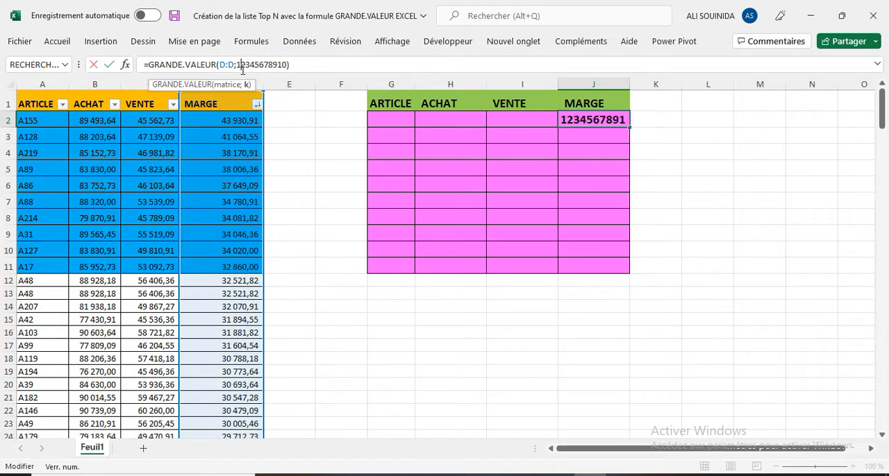
{"action": "type", "text": ";"}
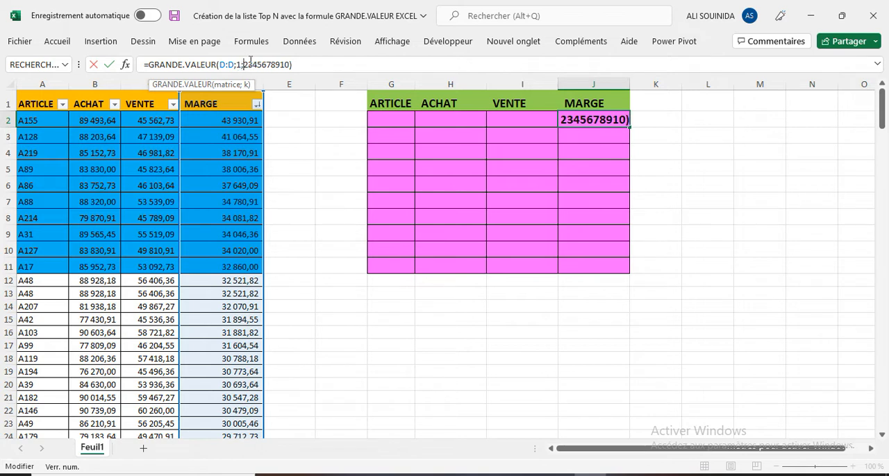
{"action": "left_click", "coordinate": [250, 65]}
{"action": "type", "text": ";"}
{"action": "left_click", "coordinate": [258, 67]}
{"action": "type", "text": ";3;"}
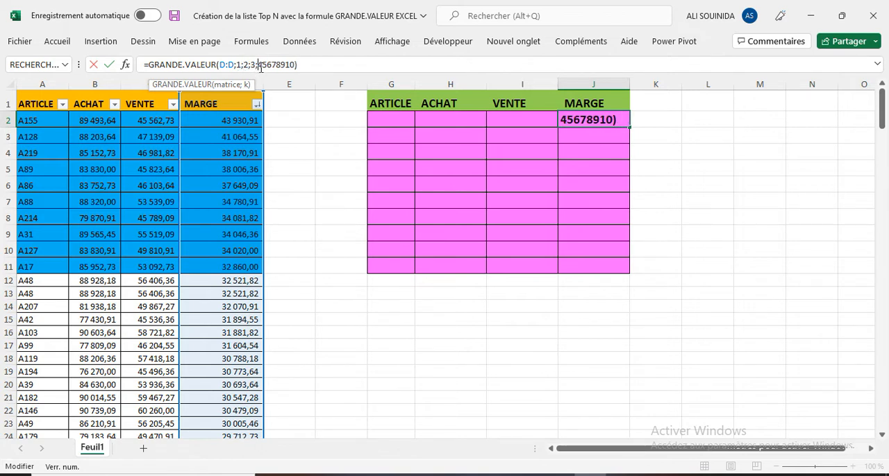
{"action": "left_click", "coordinate": [264, 66]}
{"action": "type", "text": ";"}
{"action": "left_click", "coordinate": [272, 66]}
{"action": "type", "text": ";5;"}
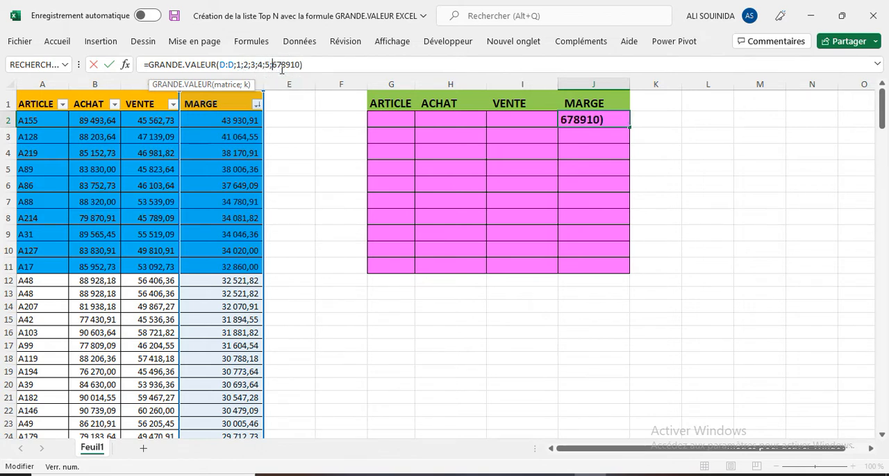
{"action": "left_click", "coordinate": [277, 66]}
{"action": "type", "text": ";"}
{"action": "left_click", "coordinate": [285, 66]}
{"action": "type", "text": ";7;"}
{"action": "left_click", "coordinate": [292, 66]}
{"action": "type", "text": ";1"}
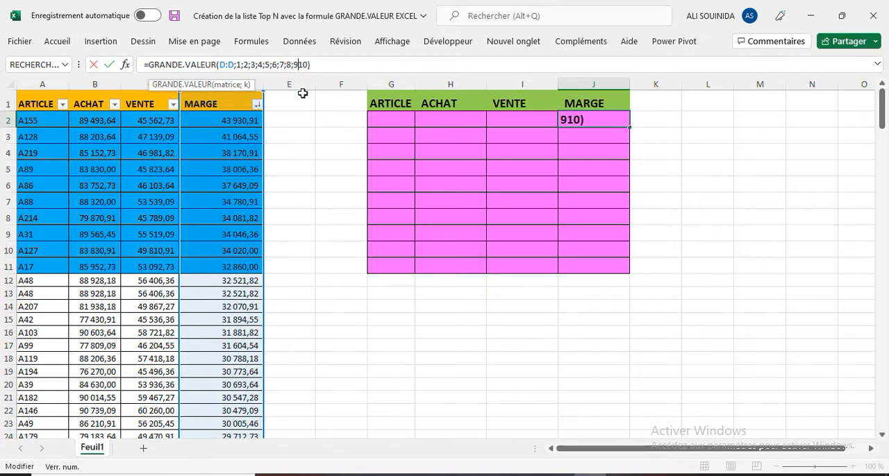
{"action": "type", "text": ";"}
Enclose the ten ranks in curly braces and validate the formula =GRANDE.VALEUR(D:D;{1;2;3;4;5;6;7;8;9;10}) in J2.
{"action": "left_click", "coordinate": [236, 66]}
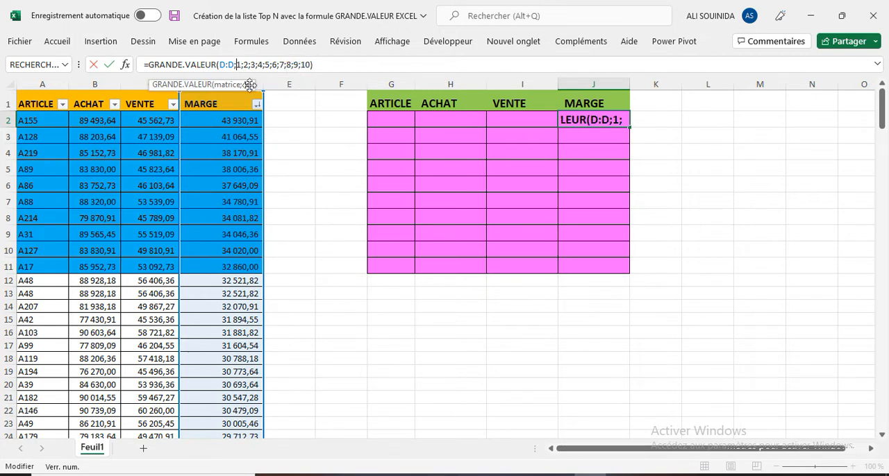
{"action": "type", "text": "{"}
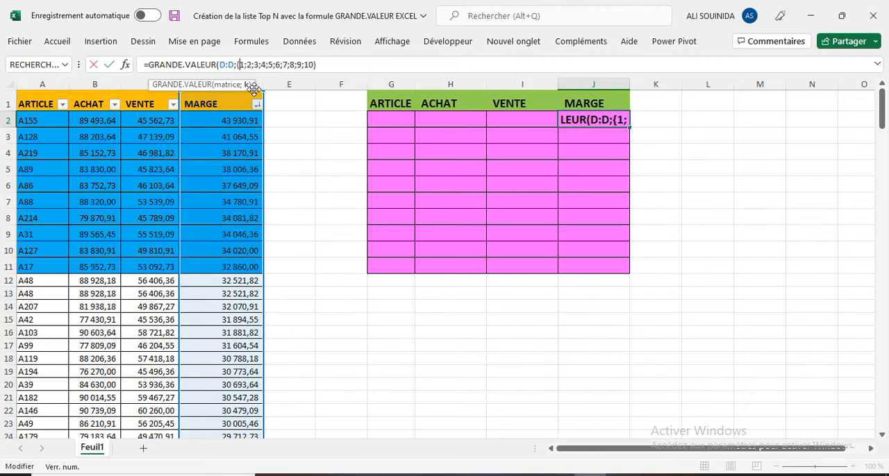
{"action": "left_click", "coordinate": [315, 65]}
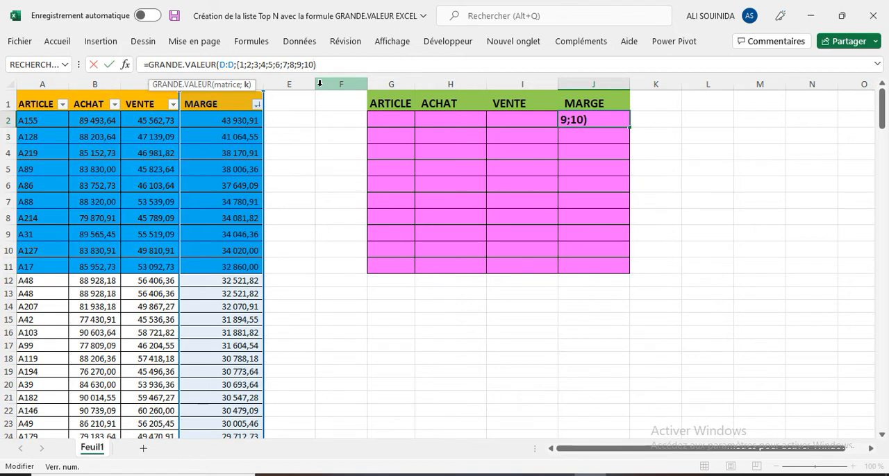
{"action": "type", "text": "}"}
{"action": "key", "text": "Return"}
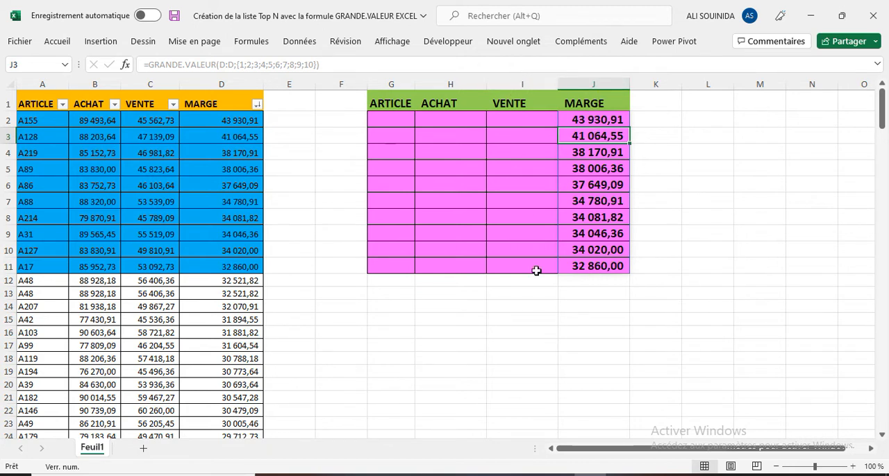
Start a RECHERCHEX formula in I2 with $J2 as the lookup value, locking only the column.
{"action": "left_click", "coordinate": [532, 119]}
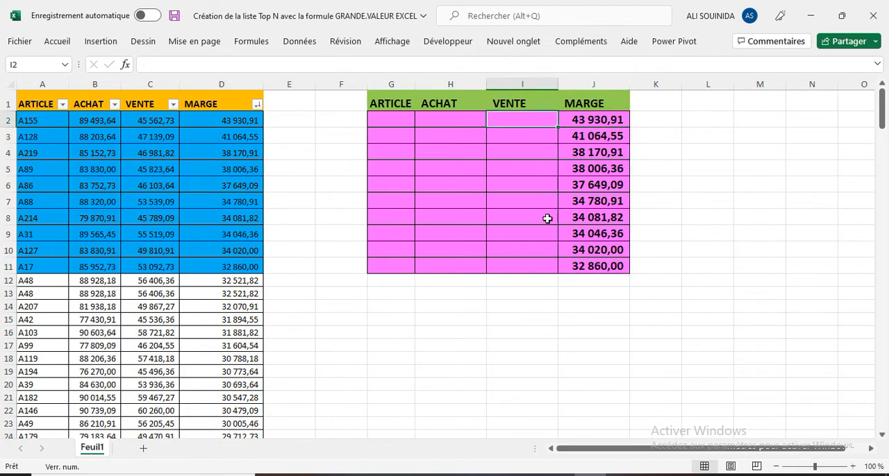
{"action": "type", "text": "=re"}
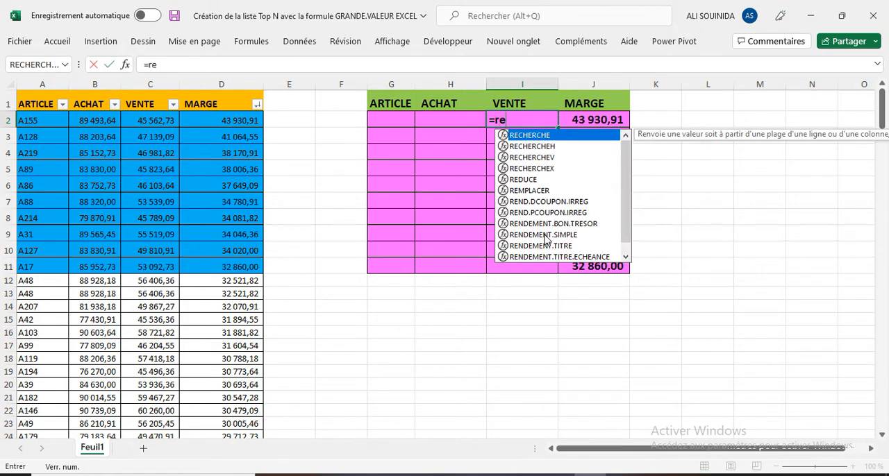
{"action": "double_click", "coordinate": [554, 168]}
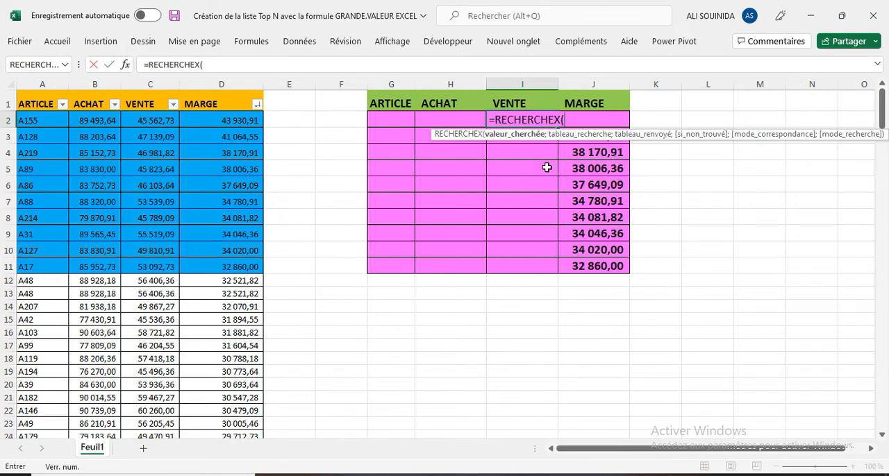
{"action": "left_click", "coordinate": [125, 64]}
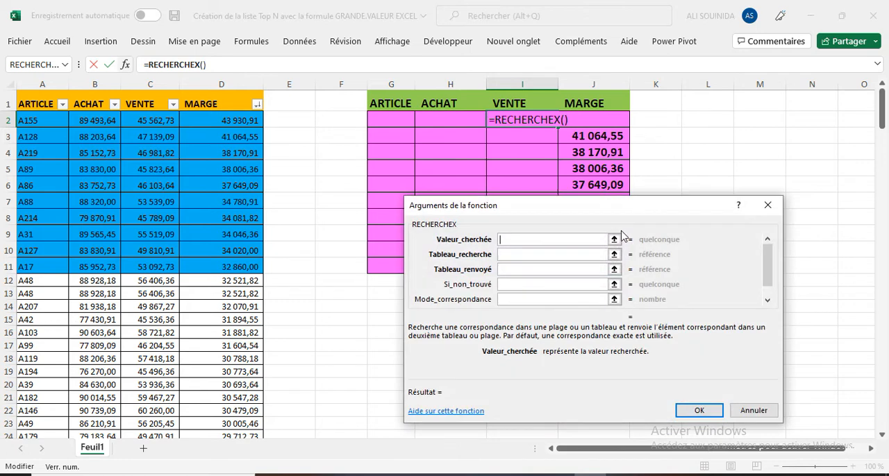
{"action": "left_click", "coordinate": [587, 120]}
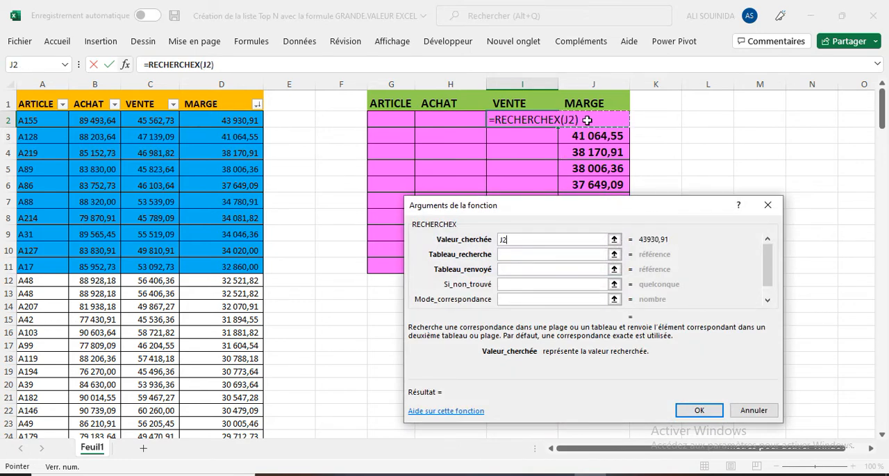
{"action": "key", "text": "F4"}
{"action": "key", "text": "F4"}
{"action": "key", "text": "F4"}
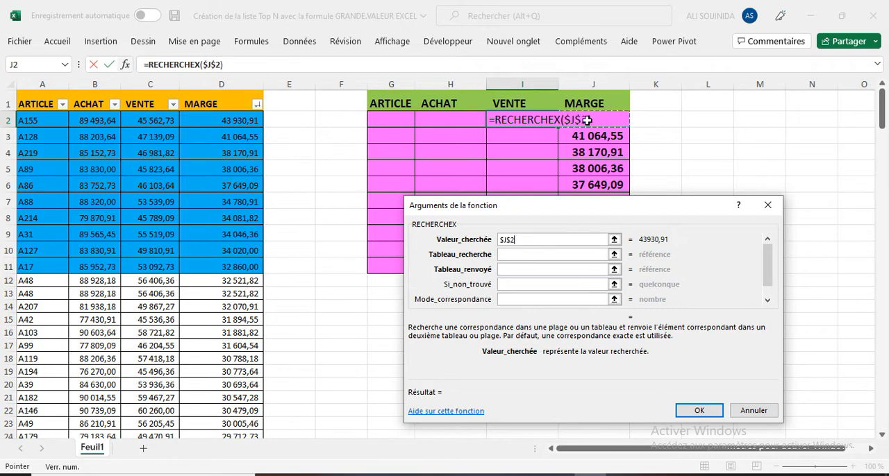
Set the lookup array to $D:$D and the return array to C:C, and validate the RECHERCHEX formula in I2.
{"action": "left_click", "coordinate": [559, 254]}
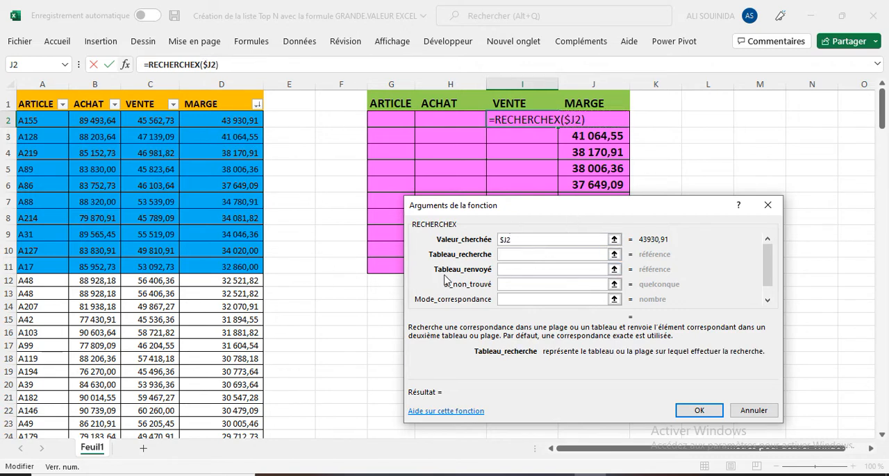
{"action": "left_click", "coordinate": [224, 82]}
{"action": "key", "text": "F4"}
{"action": "left_click", "coordinate": [516, 270]}
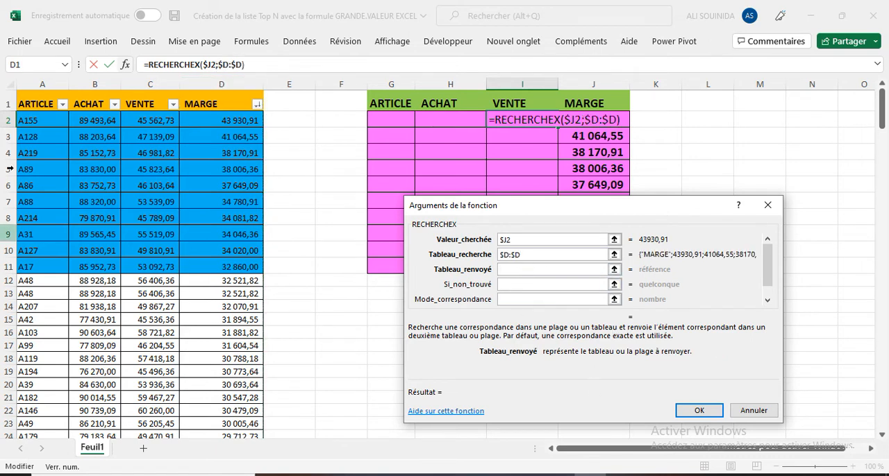
{"action": "left_click", "coordinate": [148, 82]}
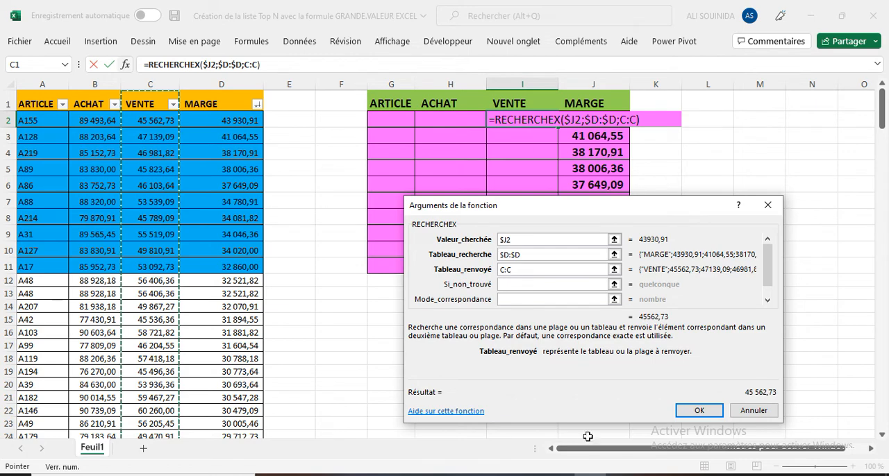
{"action": "left_click", "coordinate": [698, 410]}
Fill the I2 formula across to G2, and extend the G2:I2 formulas down to row 11.
{"action": "left_click_drag", "start_coordinate": [558, 127], "coordinate": [368, 122]}
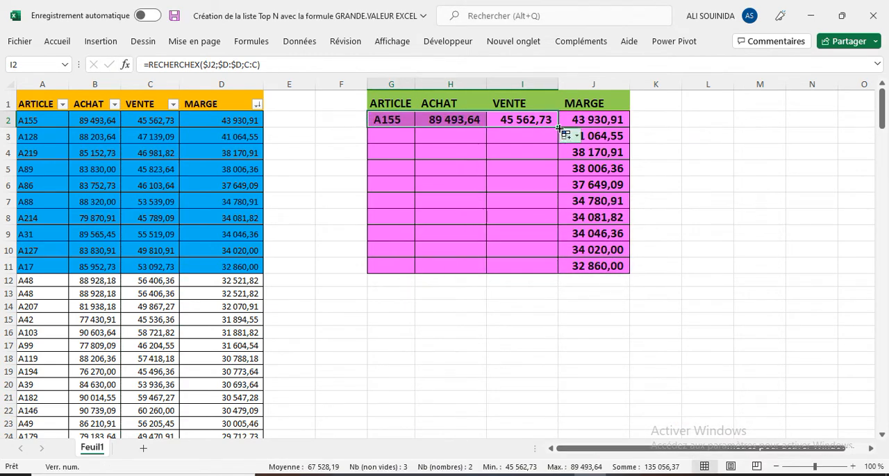
{"action": "left_click_drag", "start_coordinate": [558, 127], "coordinate": [540, 269]}
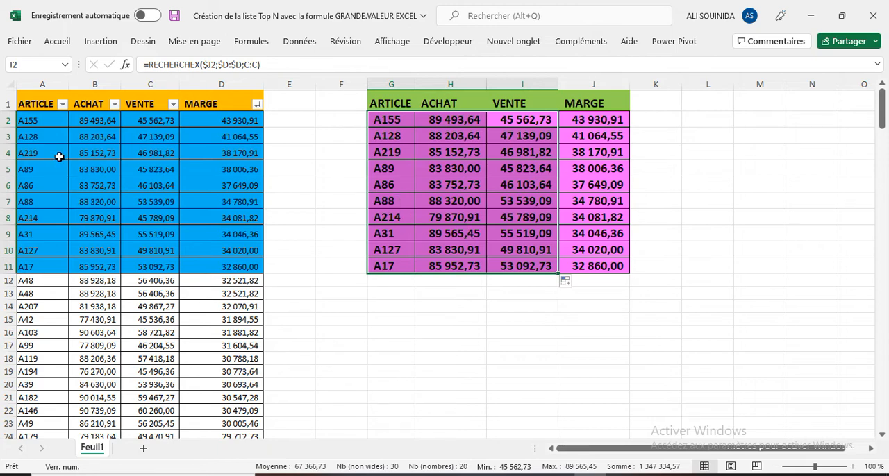
Copy the purchase, sale and margin values of article A155 (B2:D2) onto article A128's row in B3:D3.
{"action": "left_click", "coordinate": [84, 123]}
{"action": "left_click_drag", "start_coordinate": [135, 125], "coordinate": [236, 121]}
{"action": "right_click", "coordinate": [236, 122]}
{"action": "left_click", "coordinate": [257, 76]}
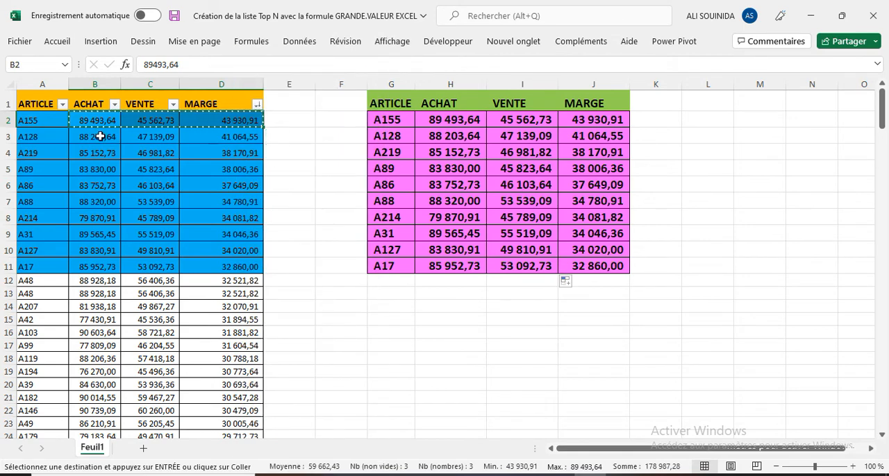
{"action": "right_click", "coordinate": [100, 137]}
{"action": "left_click", "coordinate": [128, 172]}
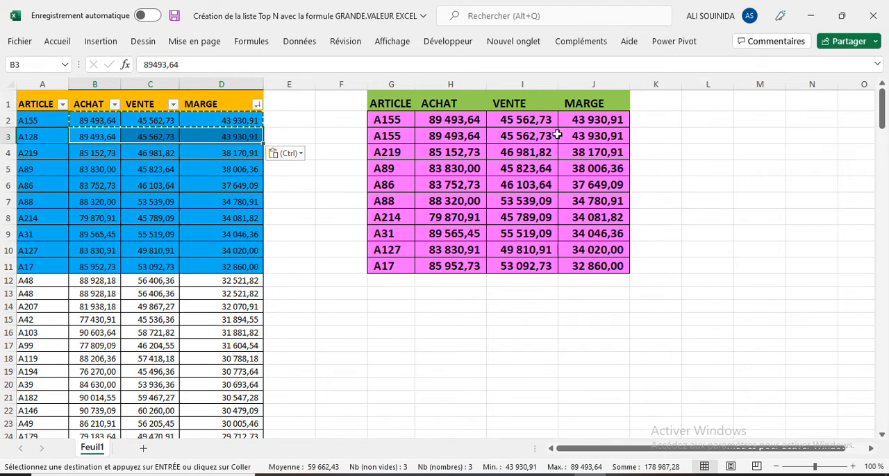
{"action": "left_click", "coordinate": [31, 137]}
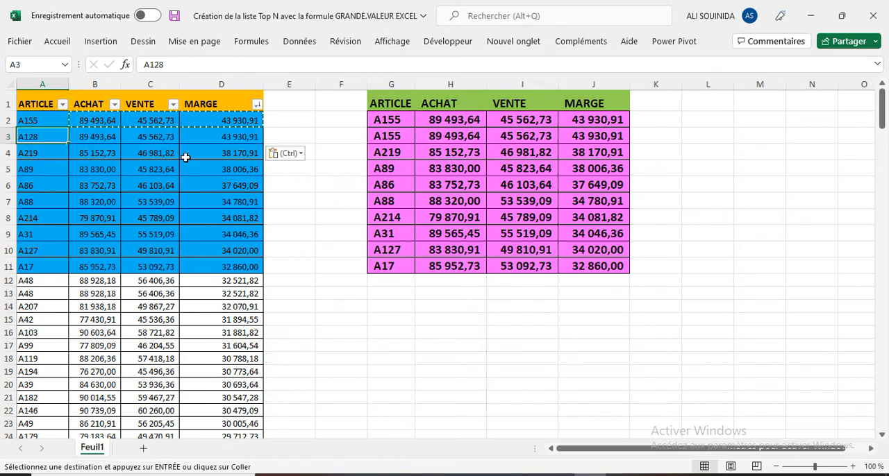
{"action": "key", "text": "Escape"}
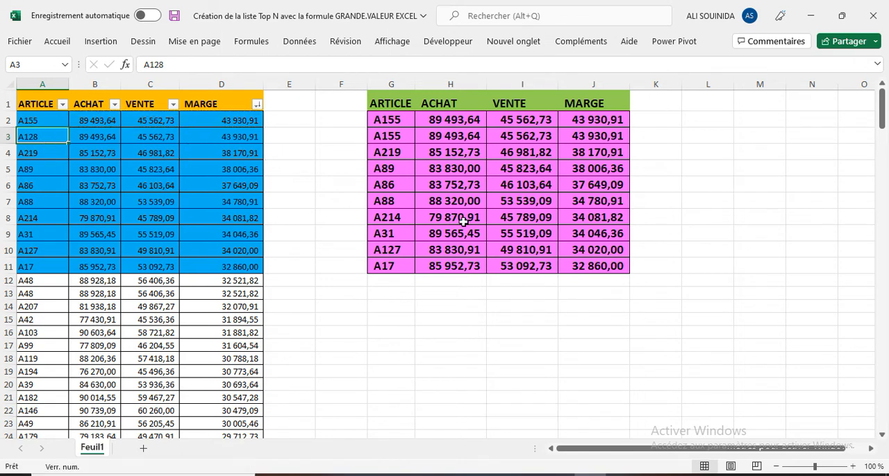